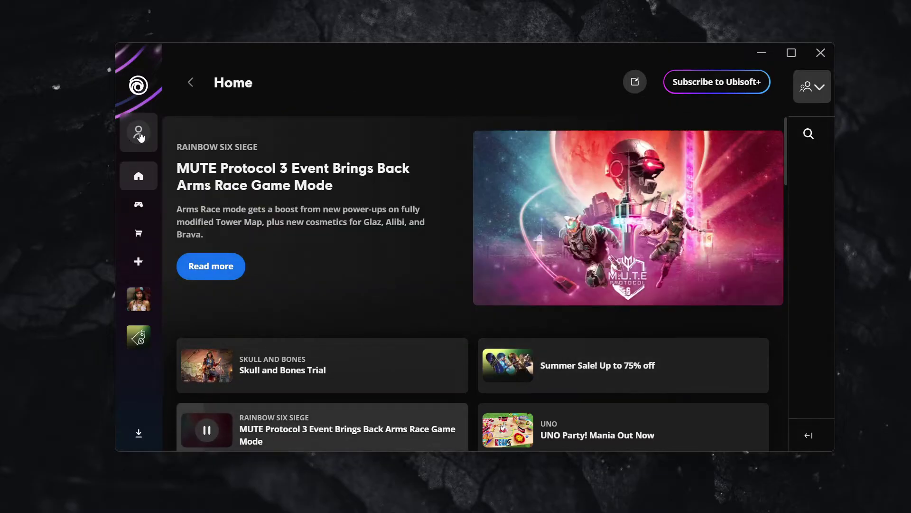
Quit Ubisoft Connect fully with the 'Exit application' close option instead of minimising to the tray.
{"action": "left_click", "coordinate": [140, 136]}
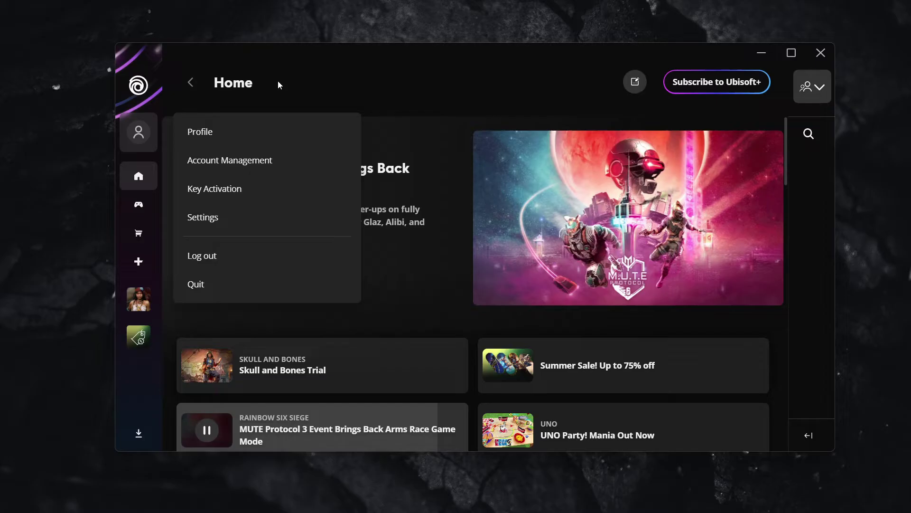
{"action": "left_click", "coordinate": [421, 83]}
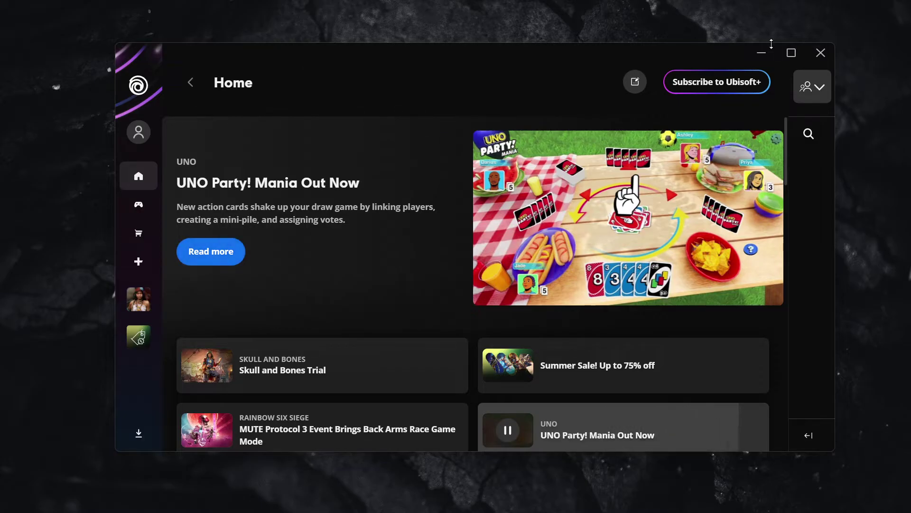
{"action": "left_click", "coordinate": [819, 53]}
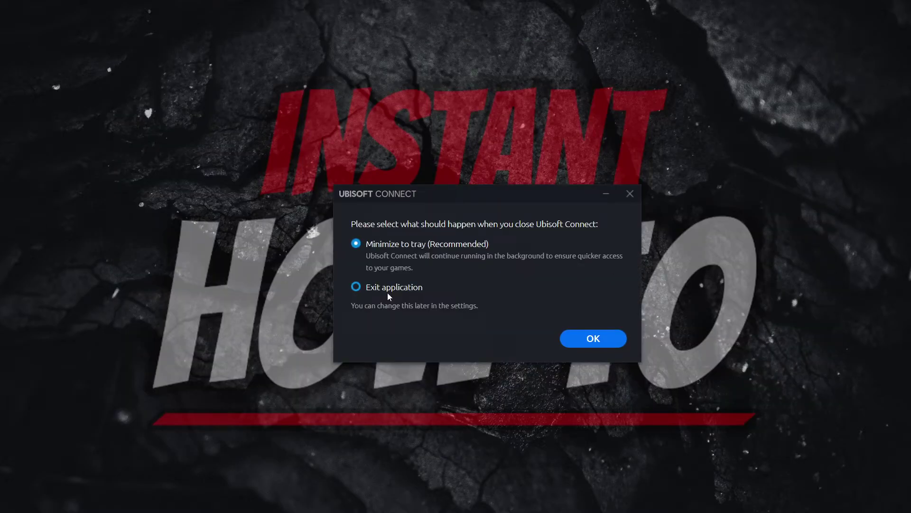
{"action": "left_click", "coordinate": [388, 293]}
{"action": "left_click", "coordinate": [587, 340]}
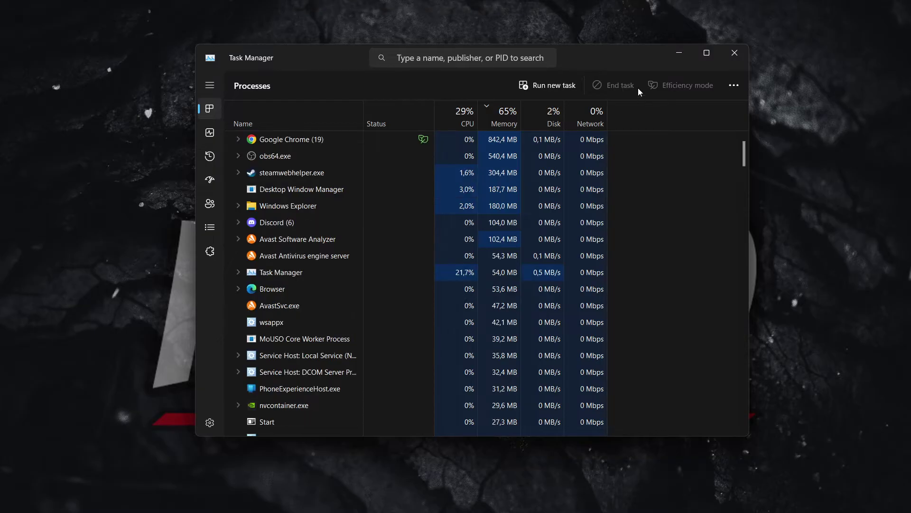
{"action": "left_click", "coordinate": [469, 57]}
{"action": "type", "text": "ub"}
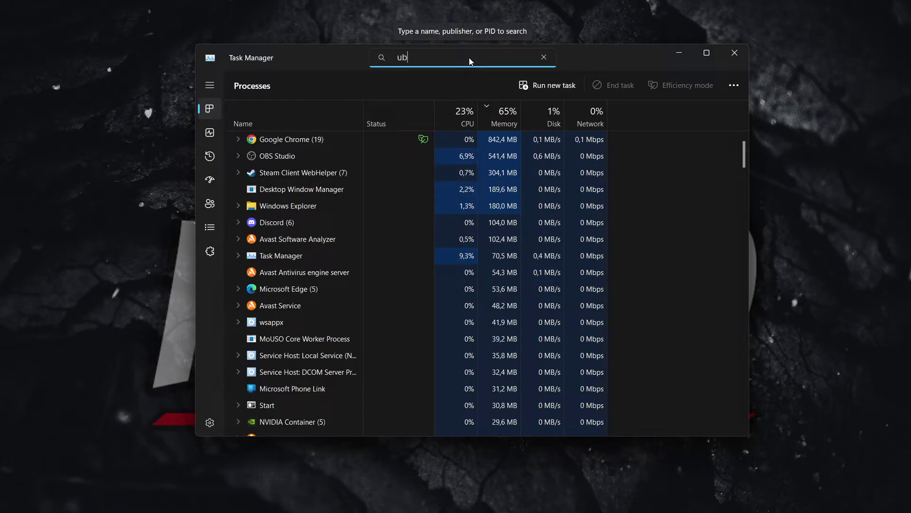
{"action": "type", "text": "isoft"}
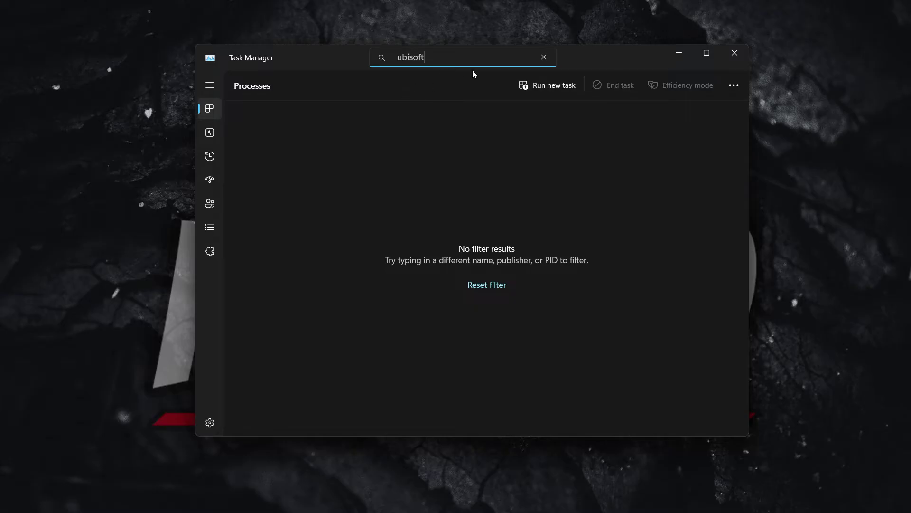
{"action": "key", "text": "BackSpace"}
{"action": "key", "text": "BackSpace"}
{"action": "key", "text": "BackSpace"}
{"action": "key", "text": "BackSpace"}
{"action": "key", "text": "BackSpace"}
{"action": "key", "text": "BackSpace"}
{"action": "key", "text": "BackSpace"}
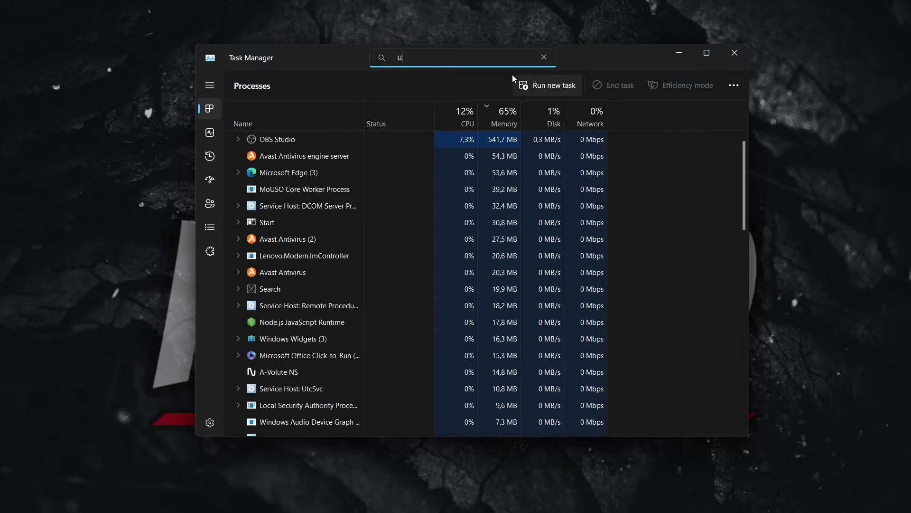
{"action": "left_click", "coordinate": [732, 54]}
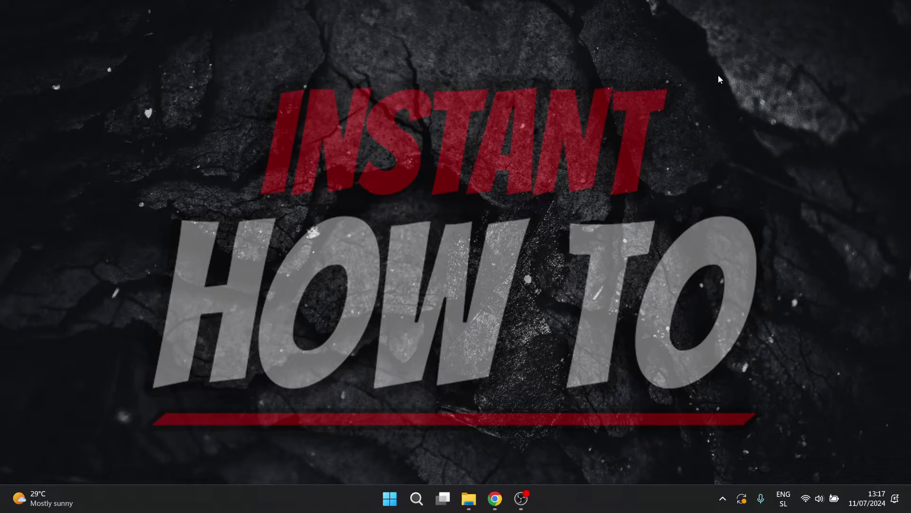
Search Windows for 'run' to bring up the Run app.
{"action": "left_click", "coordinate": [417, 499]}
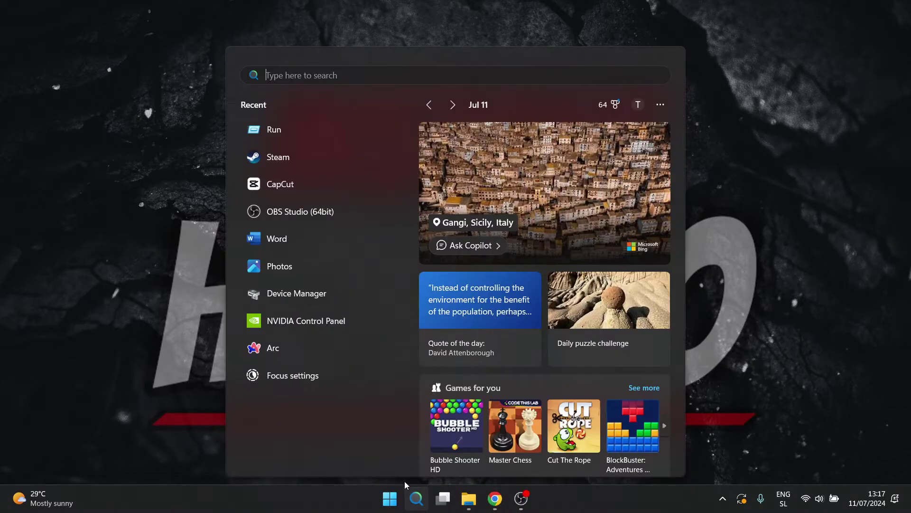
{"action": "type", "text": "run"}
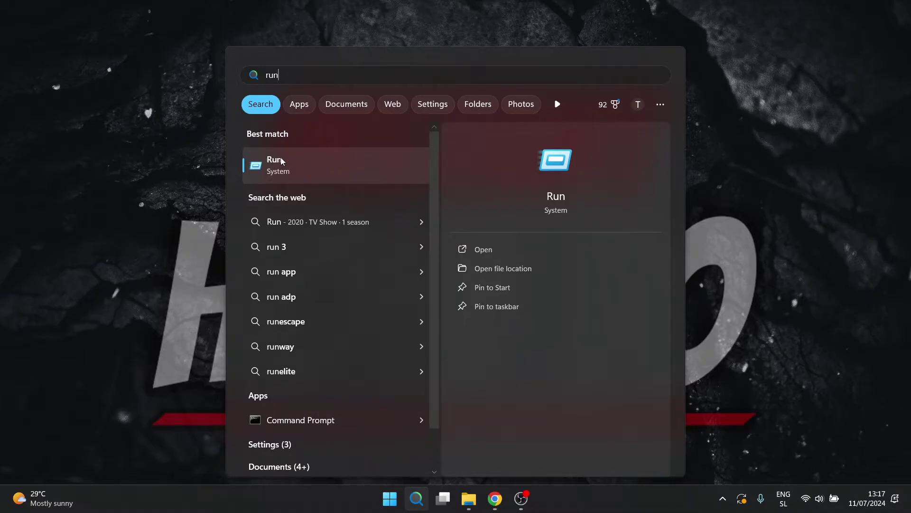
Launch Run, centre its dialog, and execute %localappdata%.
{"action": "left_click", "coordinate": [306, 164]}
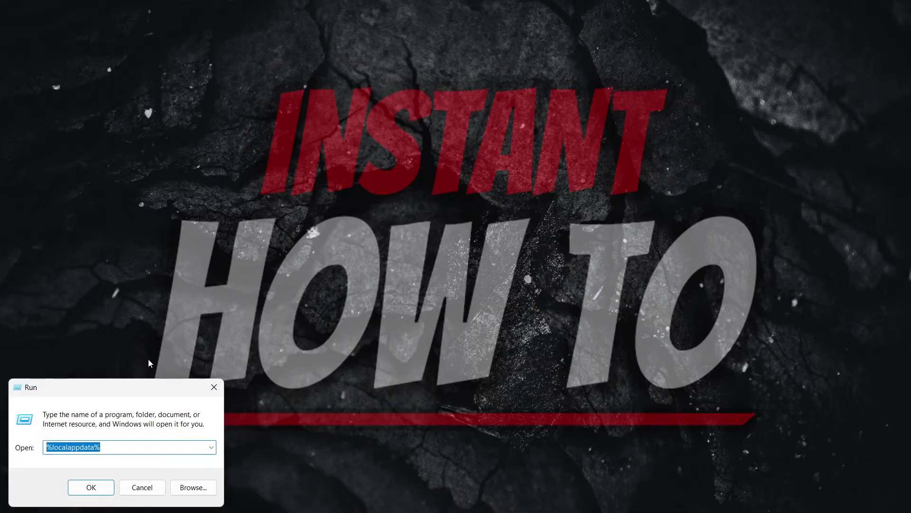
{"action": "left_click_drag", "start_coordinate": [135, 389], "coordinate": [473, 122]}
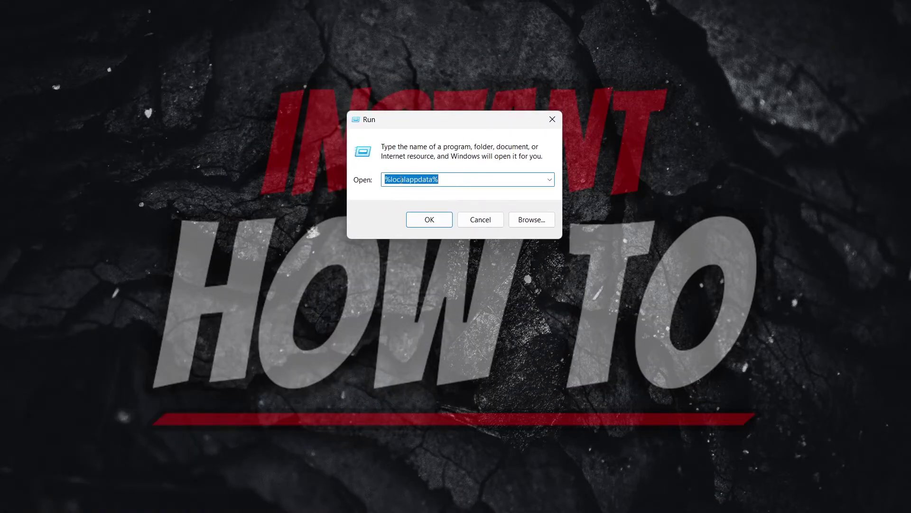
{"action": "left_click", "coordinate": [401, 179]}
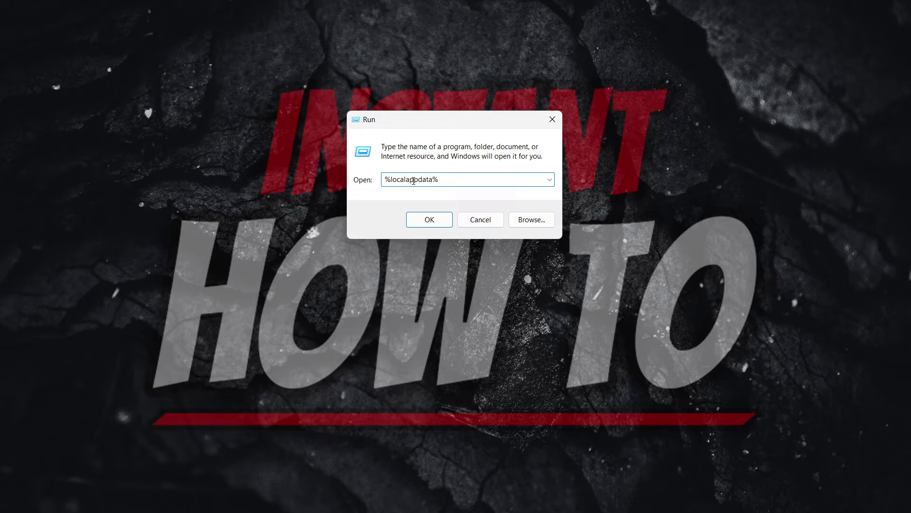
{"action": "left_click_drag", "start_coordinate": [440, 179], "coordinate": [370, 178]}
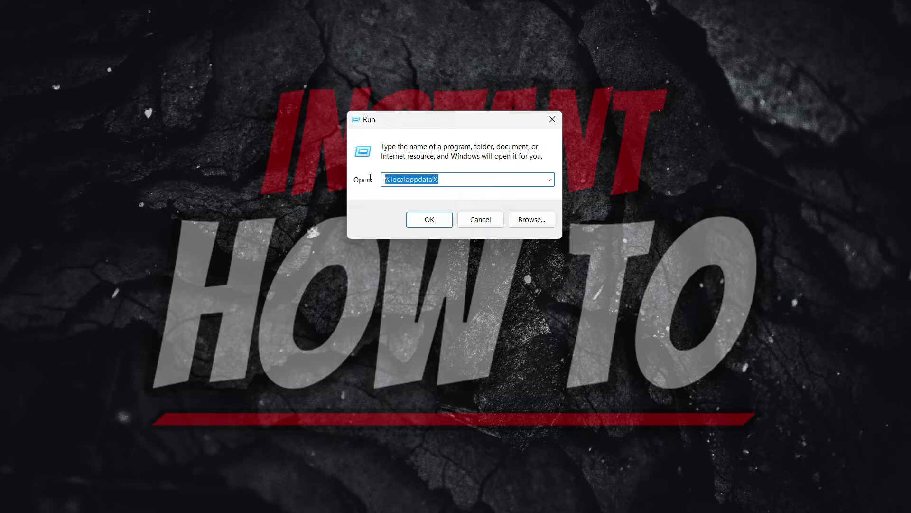
{"action": "left_click", "coordinate": [411, 179]}
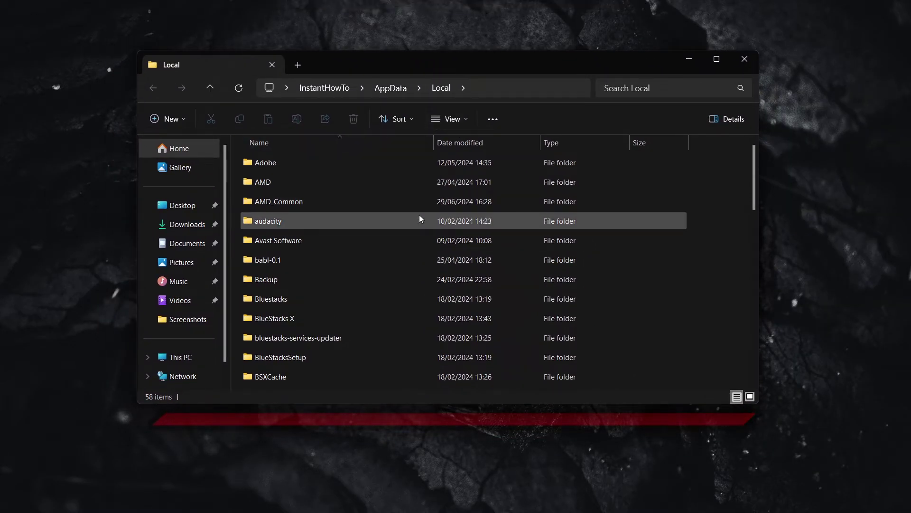
Scroll down AppData\Local and open the Ubisoft Game Launcher folder.
{"action": "scroll", "coordinate": [392, 227], "scroll_direction": "down", "scroll_amount": 3}
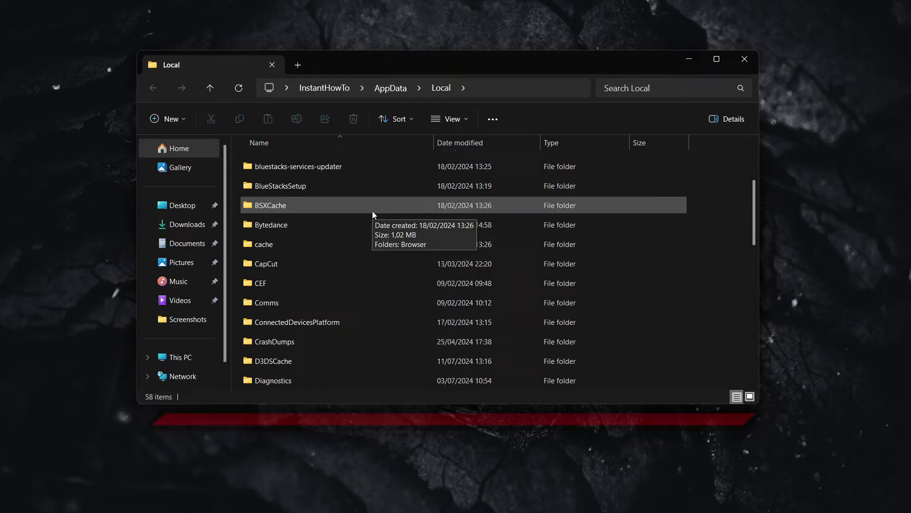
{"action": "scroll", "coordinate": [372, 211], "scroll_direction": "down", "scroll_amount": 9}
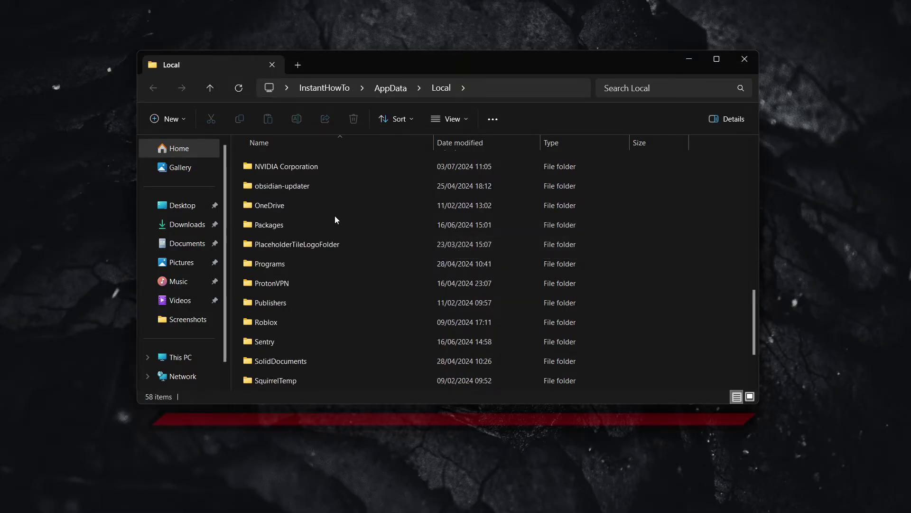
{"action": "scroll", "coordinate": [335, 218], "scroll_direction": "down", "scroll_amount": 3}
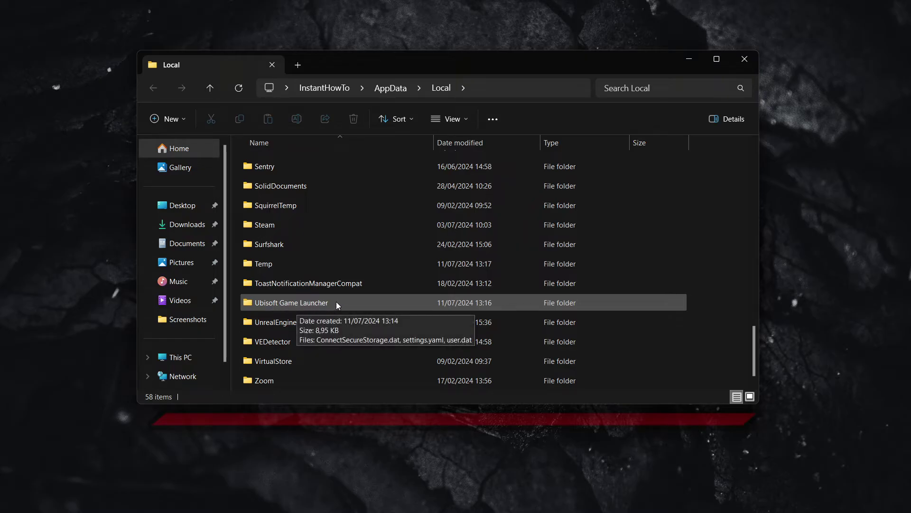
{"action": "double_click", "coordinate": [311, 303]}
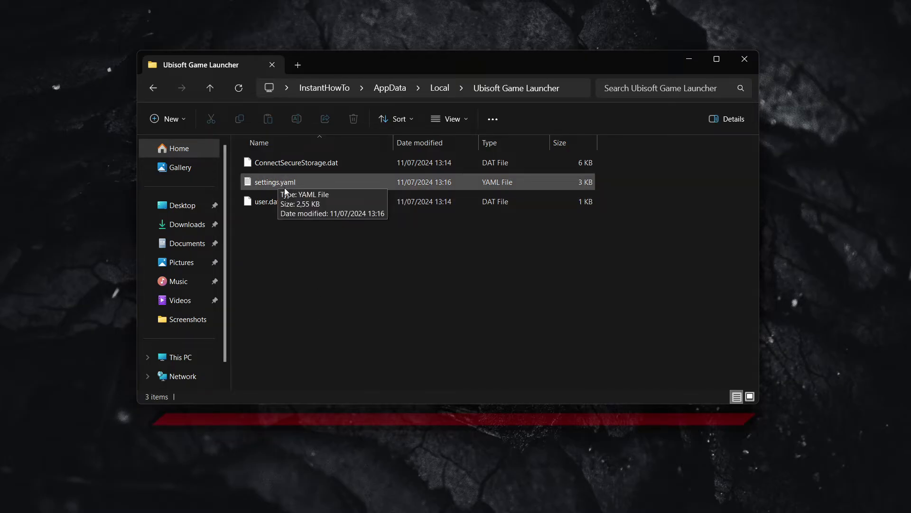
Select settings.yaml and check the folder's display options, leaving them unchanged.
{"action": "left_click", "coordinate": [285, 186]}
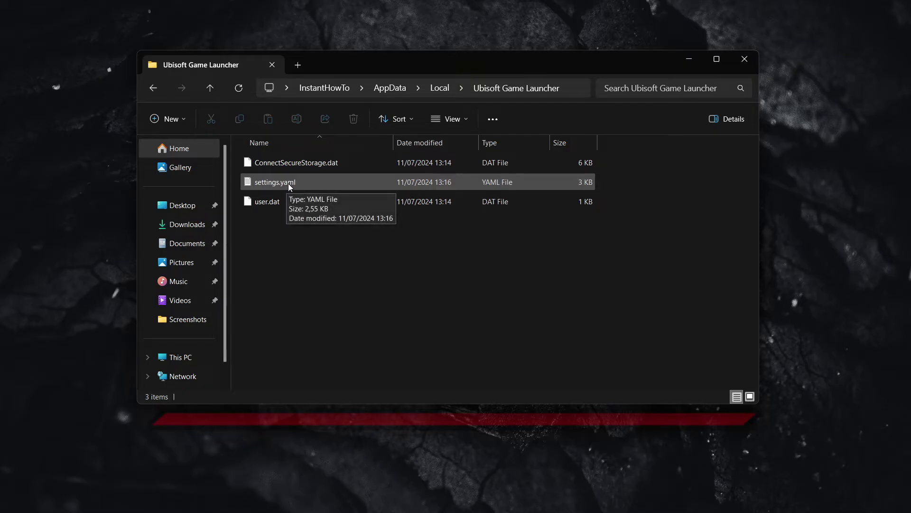
{"action": "left_click", "coordinate": [464, 120]}
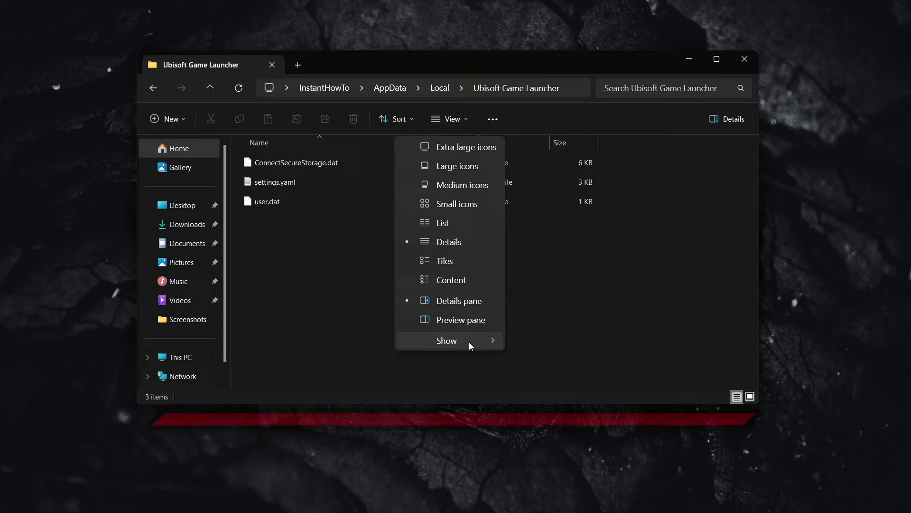
{"action": "mouse_move", "coordinate": [468, 340]}
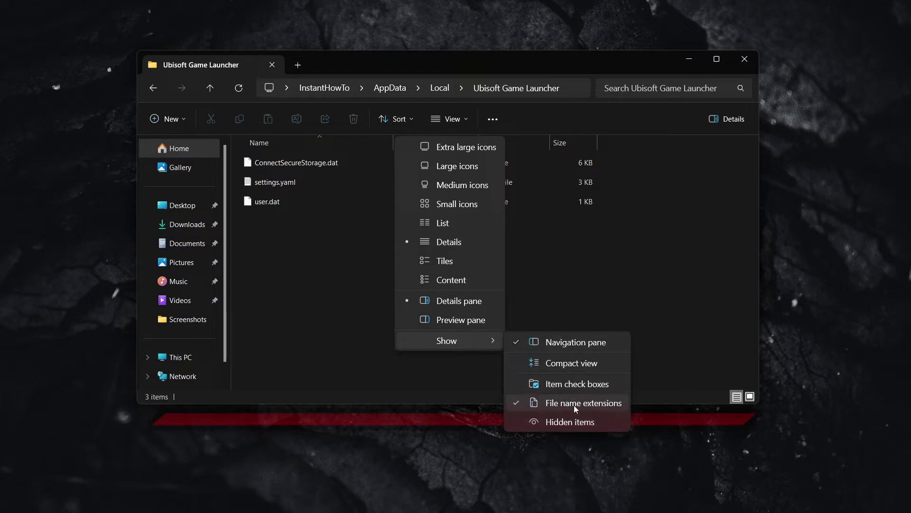
{"action": "left_click", "coordinate": [585, 257]}
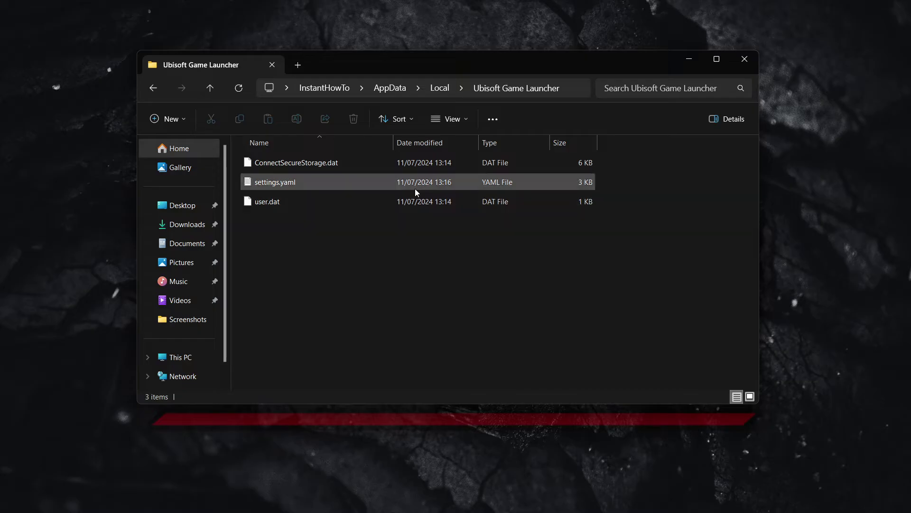
Open settings.yaml in Notepad via its right-click Open with menu.
{"action": "left_click", "coordinate": [352, 184]}
{"action": "right_click", "coordinate": [351, 184]}
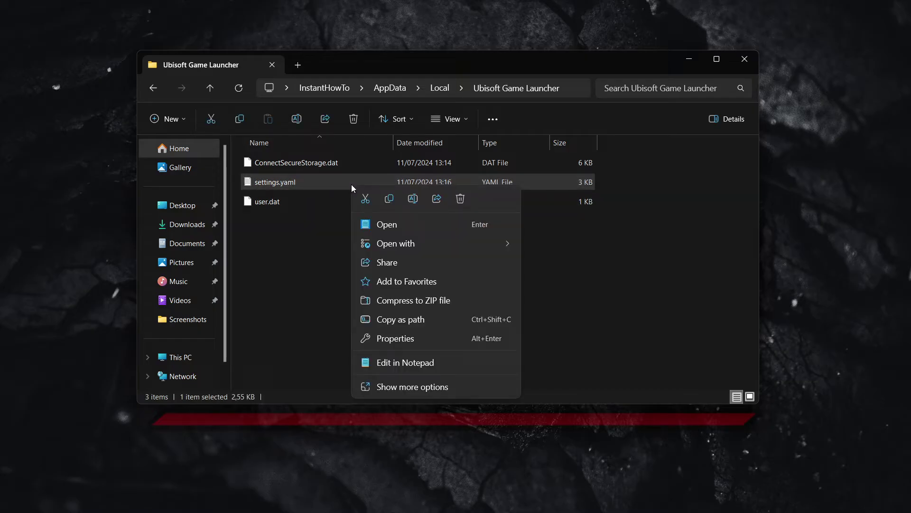
{"action": "mouse_move", "coordinate": [451, 249]}
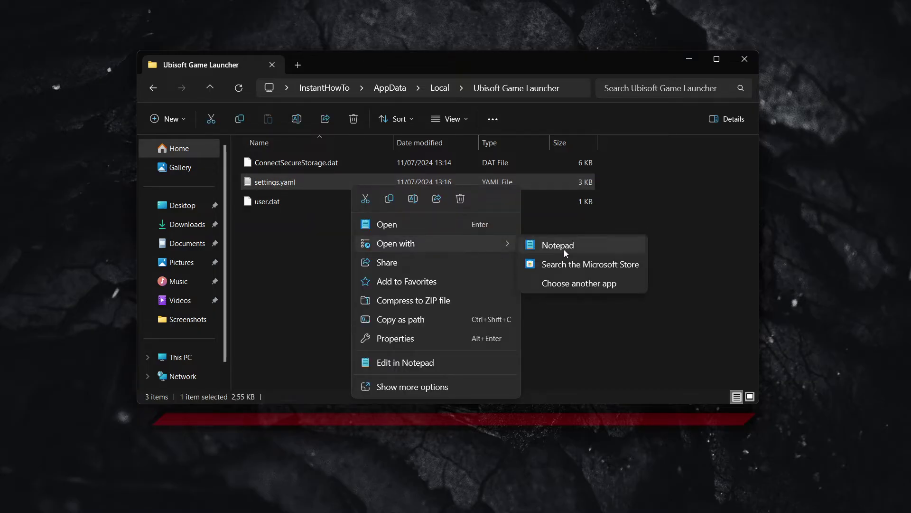
{"action": "left_click", "coordinate": [564, 244]}
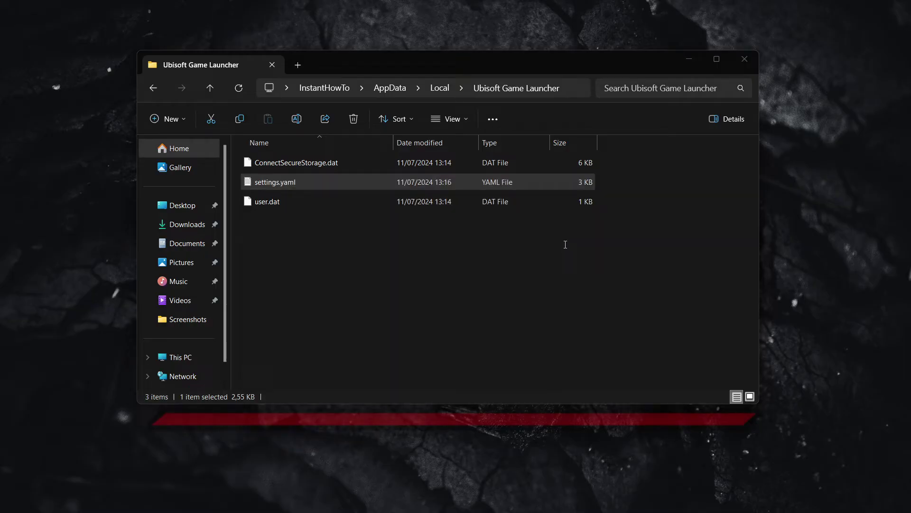
Scroll to the end of settings.yaml and find 'offline', landing on offline: false.
{"action": "left_click", "coordinate": [522, 231]}
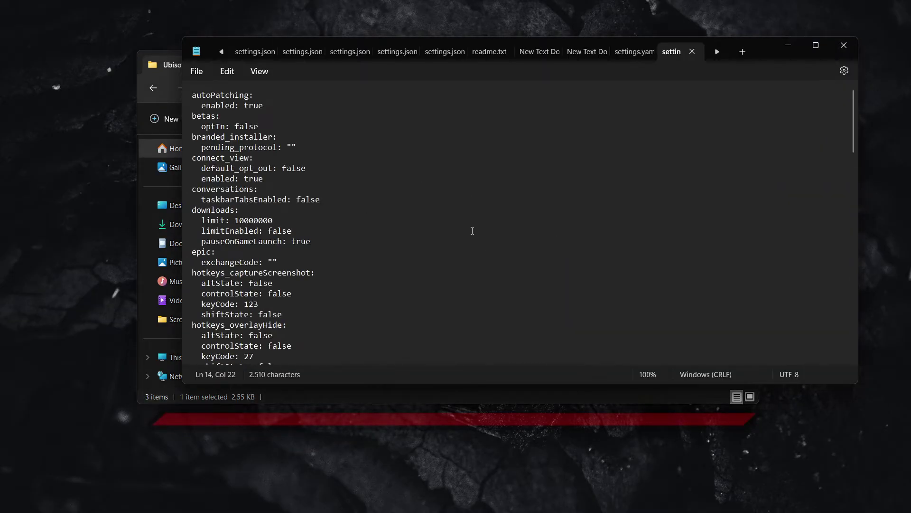
{"action": "scroll", "coordinate": [472, 230], "scroll_direction": "down", "scroll_amount": 12}
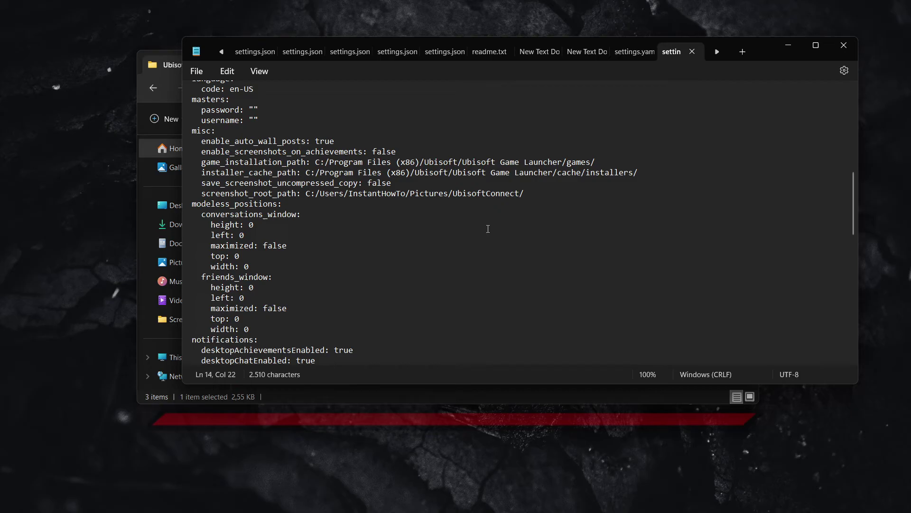
{"action": "left_click_drag", "start_coordinate": [853, 183], "coordinate": [858, 308]}
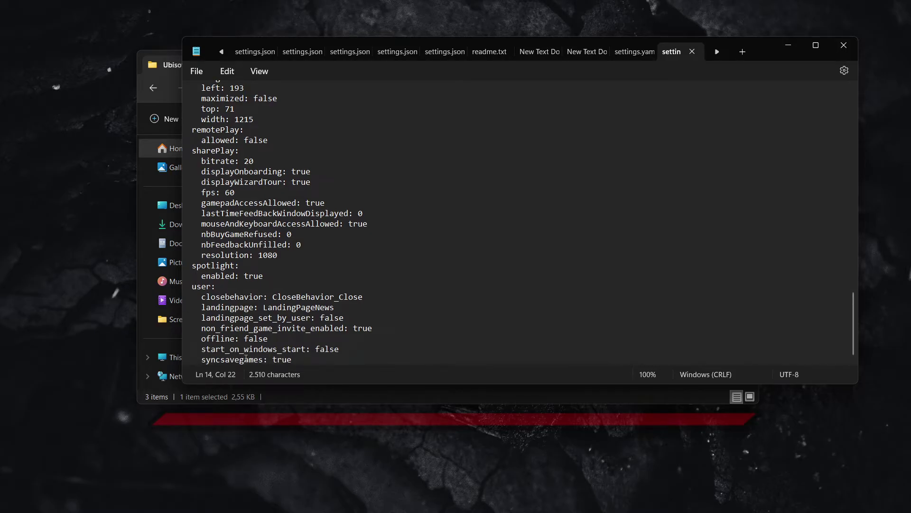
{"action": "left_click", "coordinate": [388, 247]}
{"action": "key", "text": "ctrl+f"}
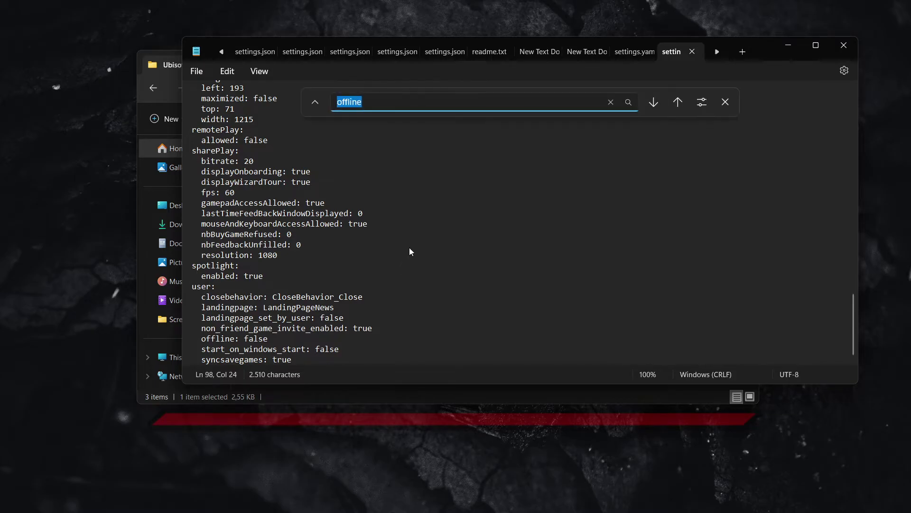
{"action": "left_click", "coordinate": [517, 102]}
{"action": "key", "text": "Return"}
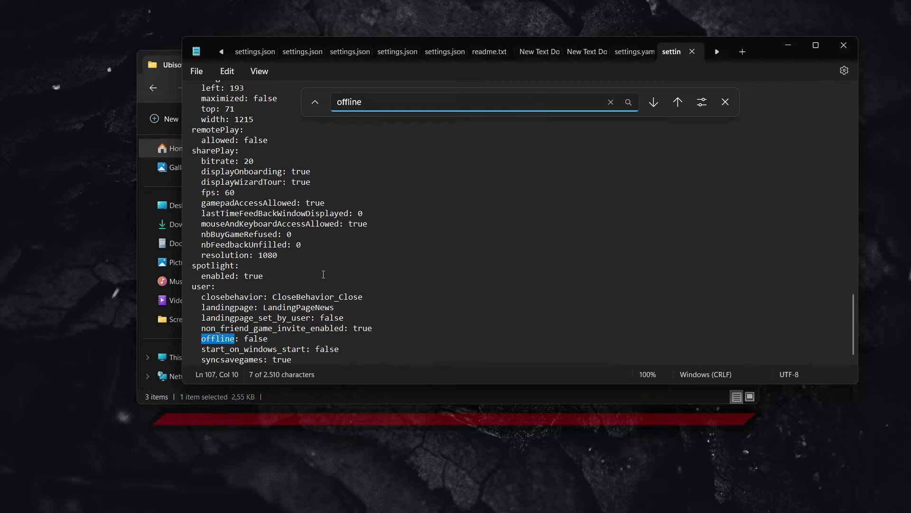
Replace false with true in offline: false and save settings.yaml.
{"action": "left_click", "coordinate": [725, 102]}
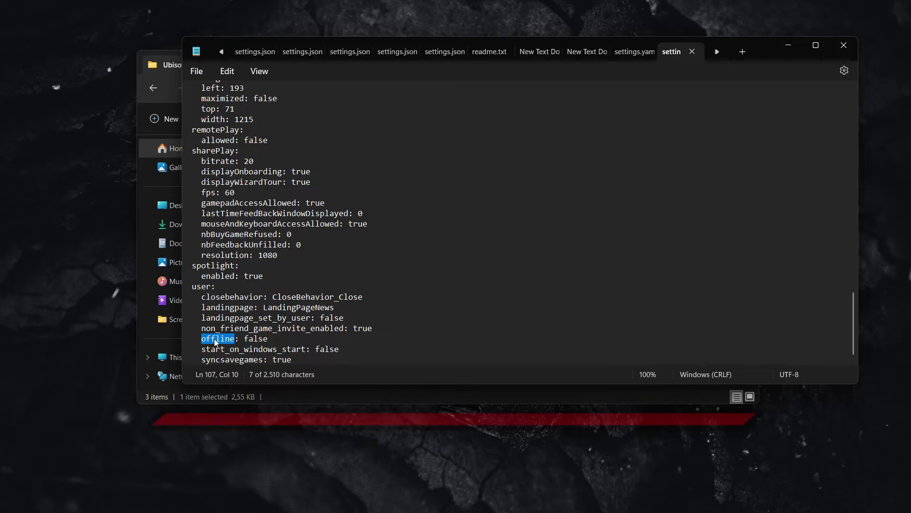
{"action": "left_click_drag", "start_coordinate": [269, 338], "coordinate": [244, 340]}
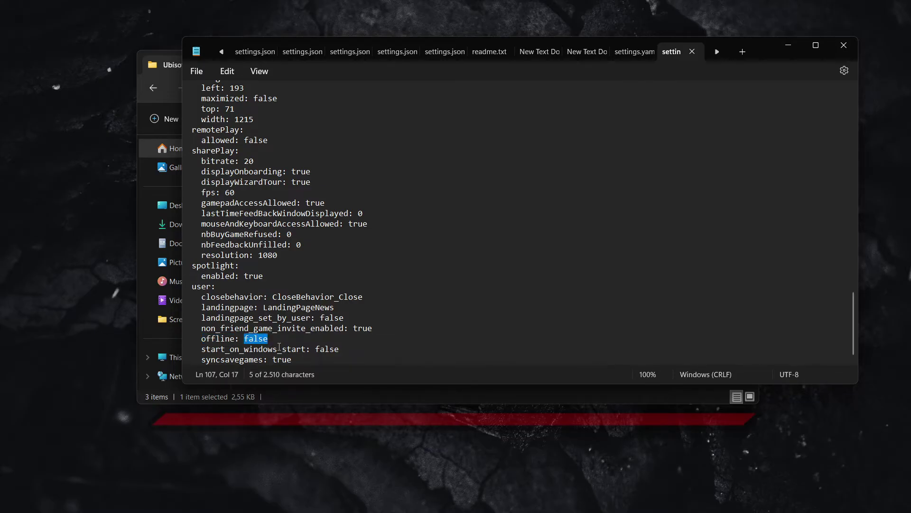
{"action": "type", "text": "tru"}
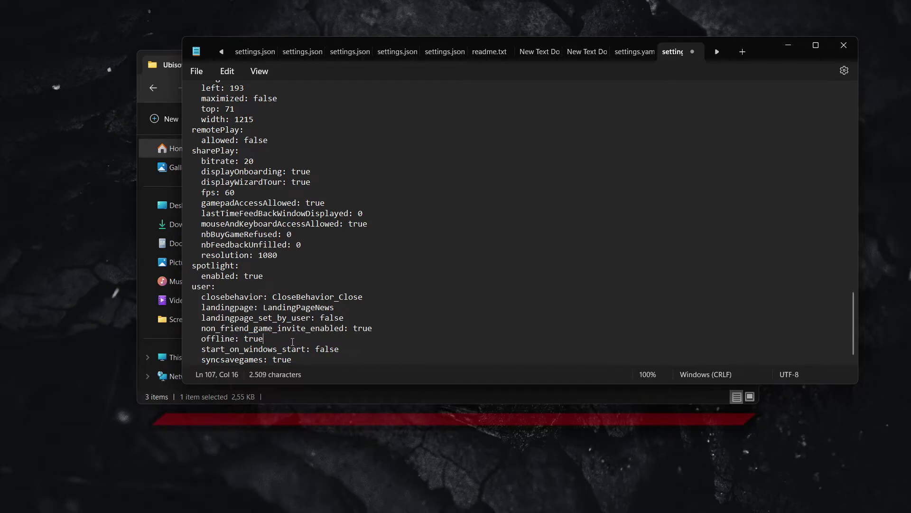
{"action": "key", "text": "ctrl+s"}
{"action": "left_click", "coordinate": [201, 72]}
{"action": "left_click", "coordinate": [209, 149]}
Close Notepad, then tick Read-only in settings.yaml Properties and apply it.
{"action": "left_click", "coordinate": [844, 45]}
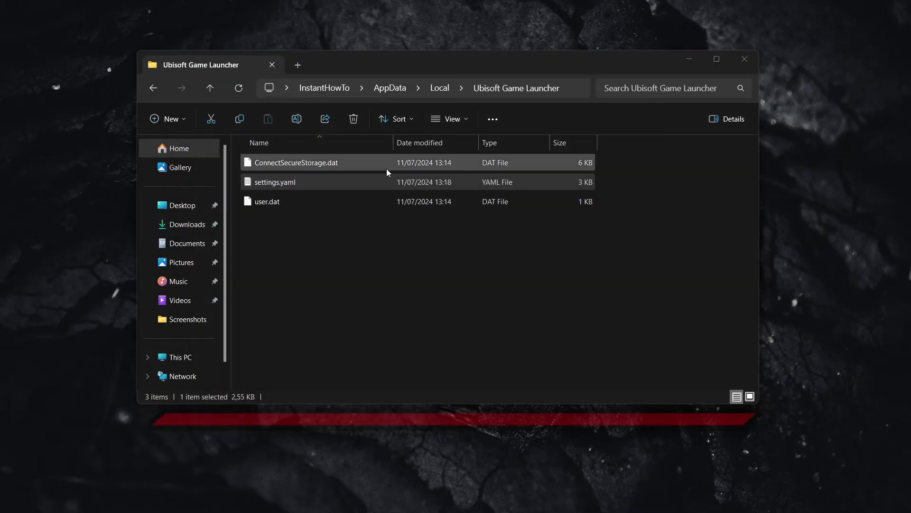
{"action": "right_click", "coordinate": [337, 183]}
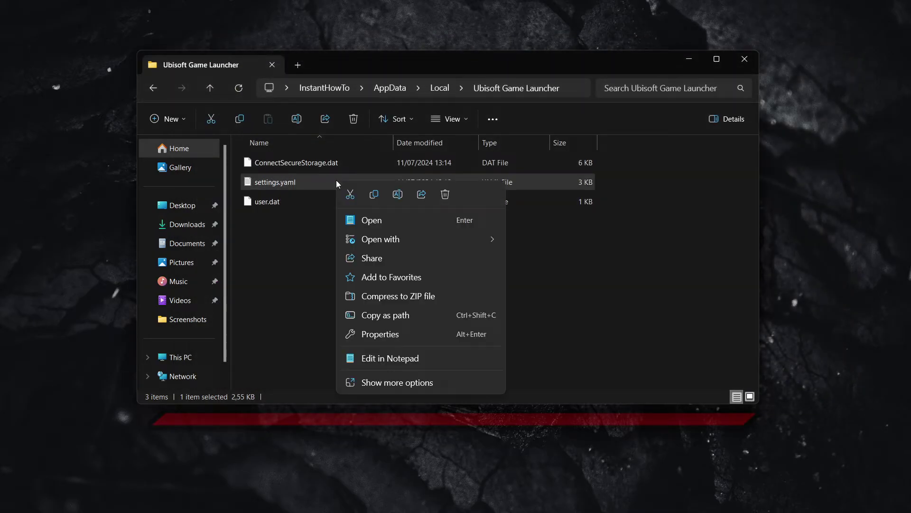
{"action": "left_click", "coordinate": [408, 383]}
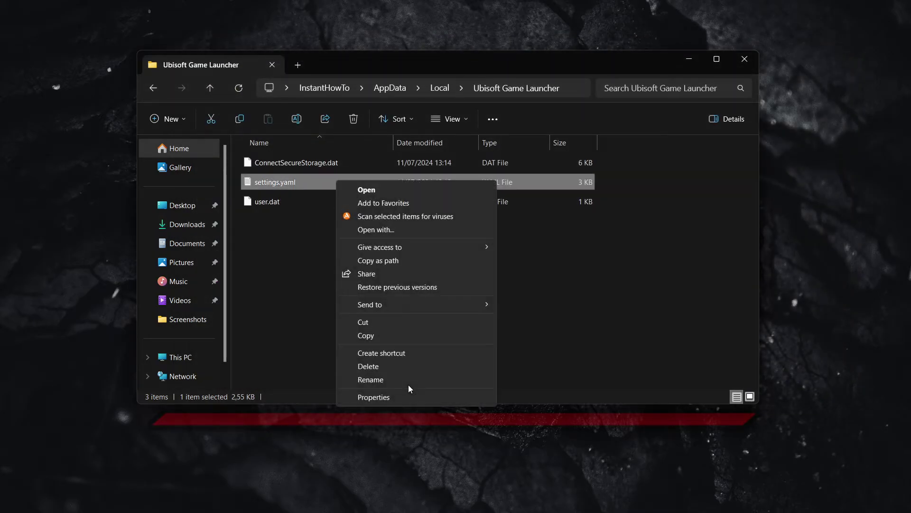
{"action": "left_click", "coordinate": [374, 397]}
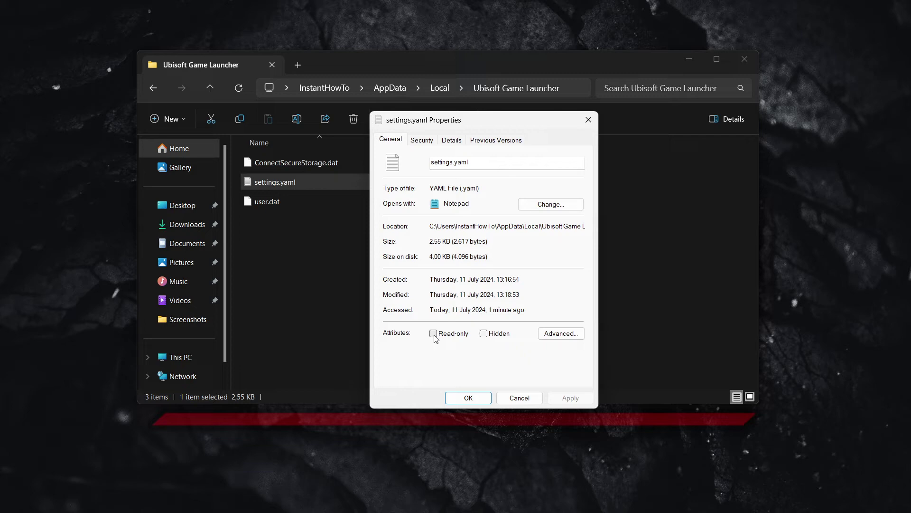
{"action": "left_click", "coordinate": [433, 334]}
{"action": "left_click", "coordinate": [570, 399]}
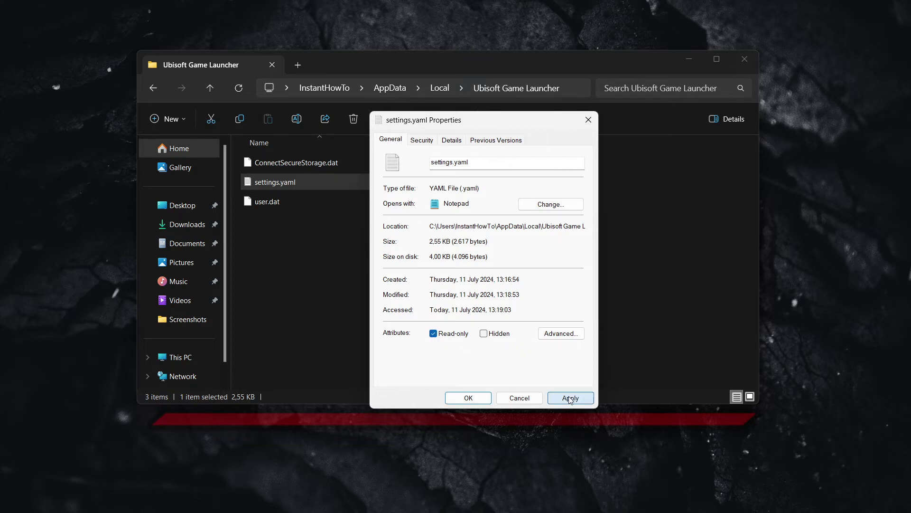
{"action": "left_click", "coordinate": [470, 399]}
{"action": "left_click", "coordinate": [489, 364]}
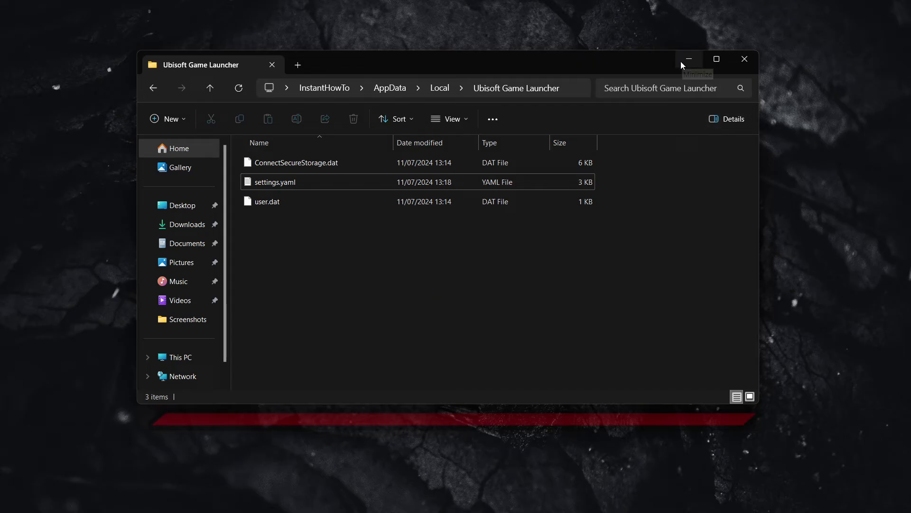
Search 'ubisoft' and launch Ubisoft Connect, which opens offline showing 'Client is offline'.
{"action": "left_click", "coordinate": [416, 504]}
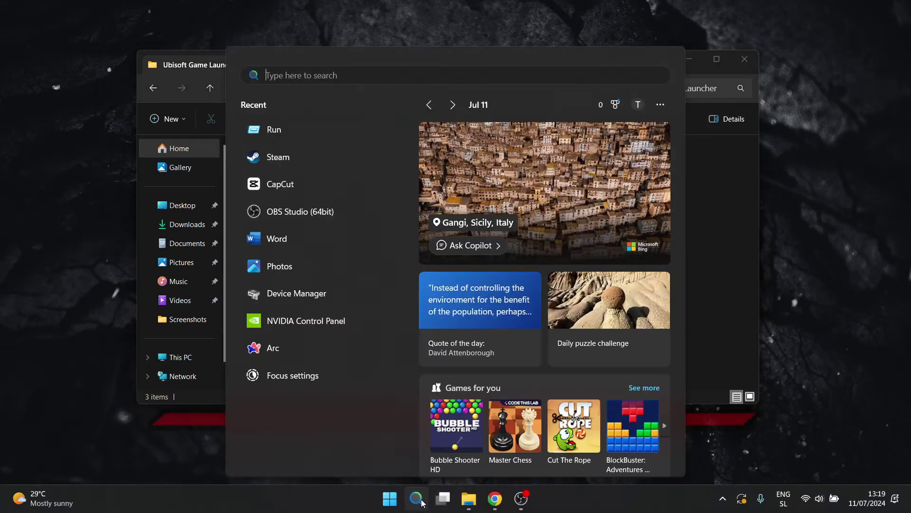
{"action": "type", "text": "ubisoft"}
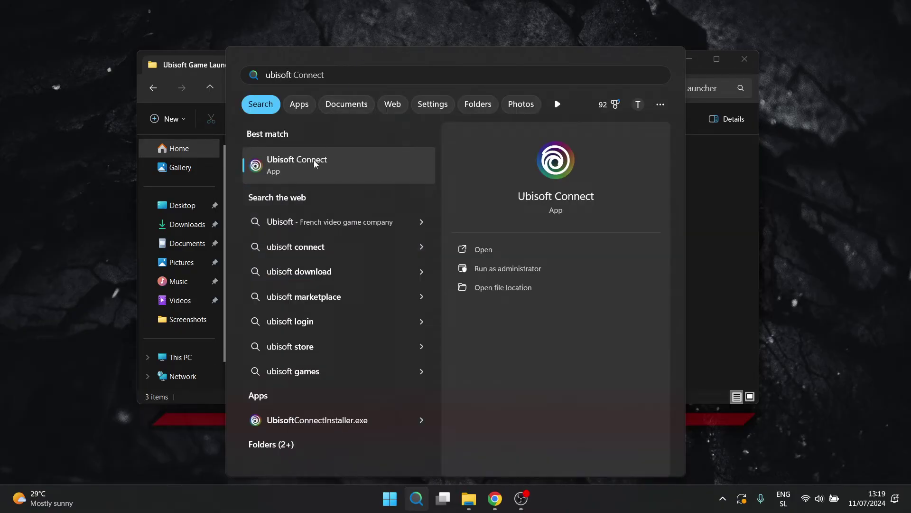
{"action": "left_click", "coordinate": [303, 169]}
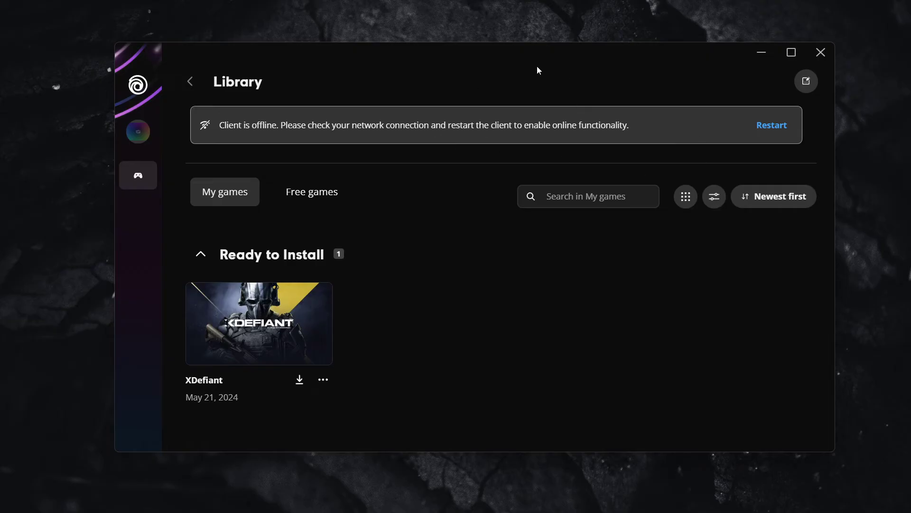
Close Ubisoft Connect, search Task Manager processes for 'ubisoft', then close Task Manager.
{"action": "left_click", "coordinate": [818, 51]}
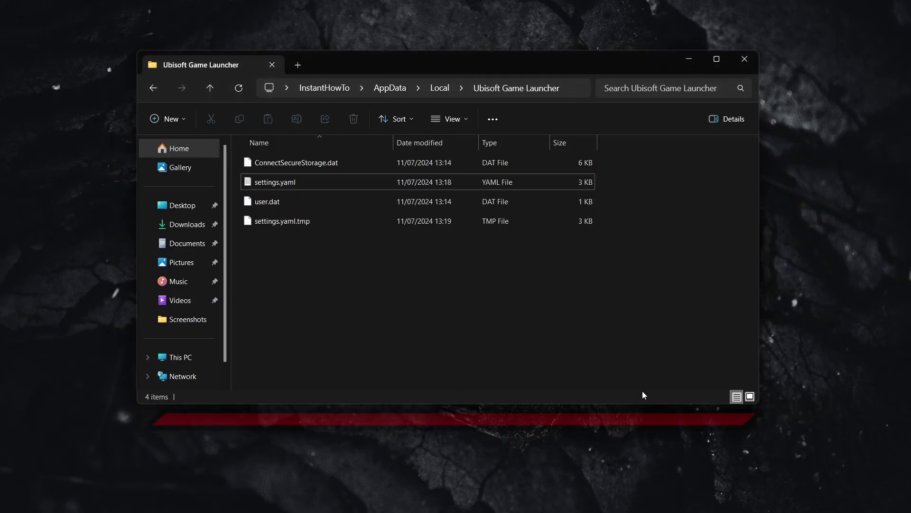
{"action": "left_click", "coordinate": [722, 501]}
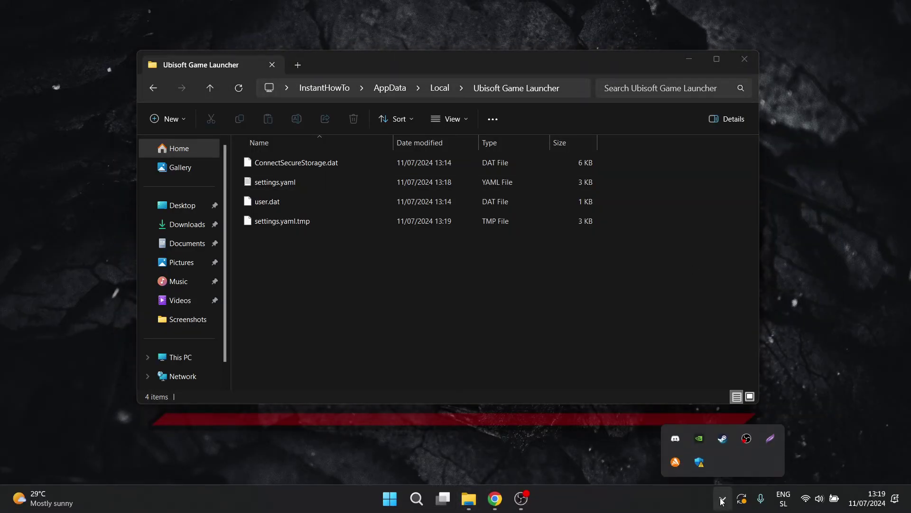
{"action": "right_click", "coordinate": [631, 502]}
{"action": "left_click", "coordinate": [634, 456]}
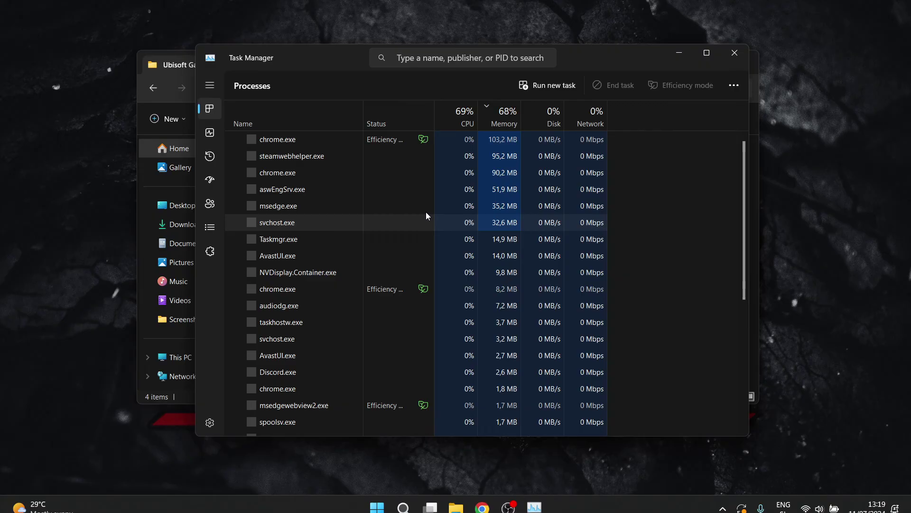
{"action": "left_click", "coordinate": [419, 57]}
{"action": "type", "text": "ubi"}
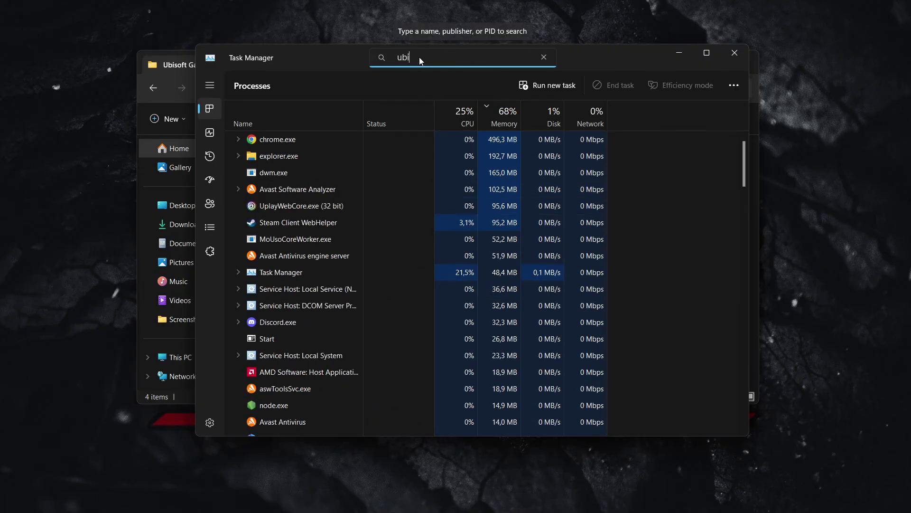
{"action": "type", "text": "soft"}
{"action": "left_click", "coordinate": [740, 54]}
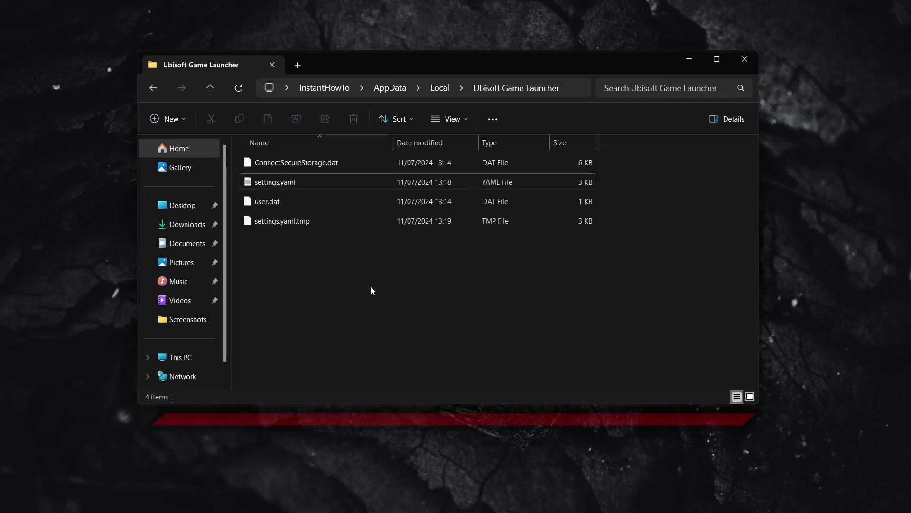
Open settings.yaml in Notepad and change the offline value from true to false.
{"action": "double_click", "coordinate": [302, 183]}
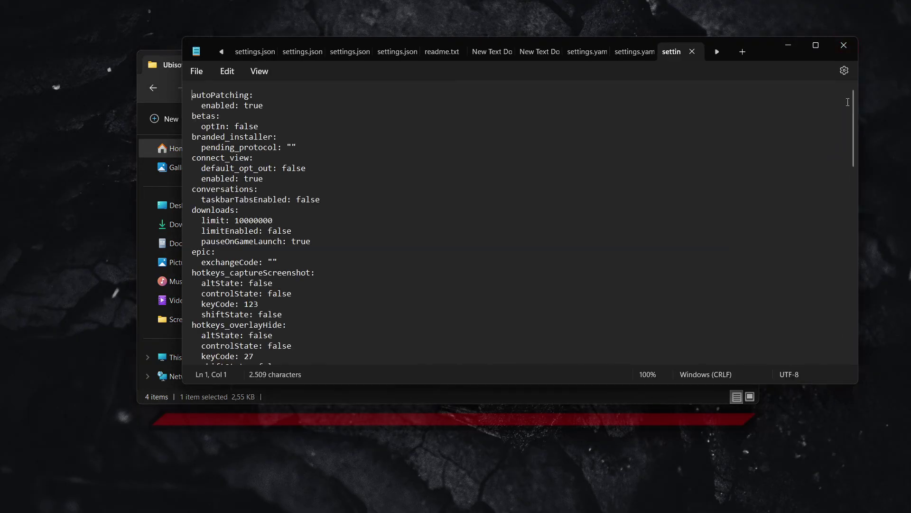
{"action": "left_click_drag", "start_coordinate": [854, 106], "coordinate": [867, 322]}
{"action": "left_click_drag", "start_coordinate": [267, 334], "coordinate": [254, 339]}
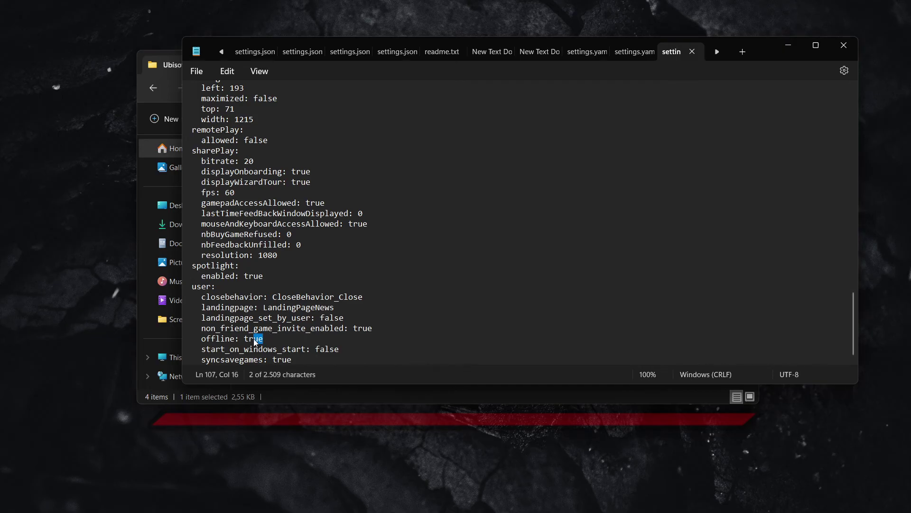
{"action": "key", "text": "BackSpace"}
{"action": "key", "text": "BackSpace"}
{"action": "type", "text": "false"}
{"action": "left_click", "coordinate": [417, 298]}
Attempt to save, cancel the Save As prompt, and close Notepad without saving.
{"action": "key", "text": "ctrl+s"}
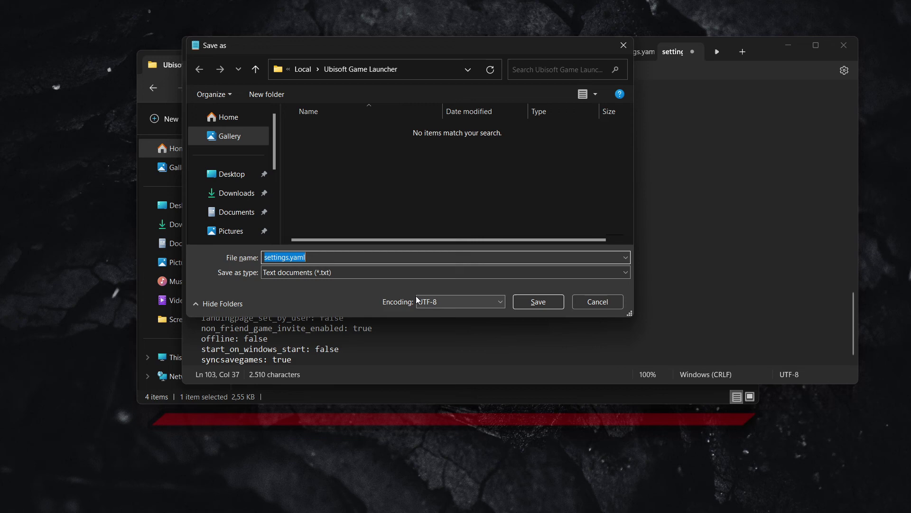
{"action": "left_click", "coordinate": [623, 45]}
{"action": "left_click", "coordinate": [840, 46]}
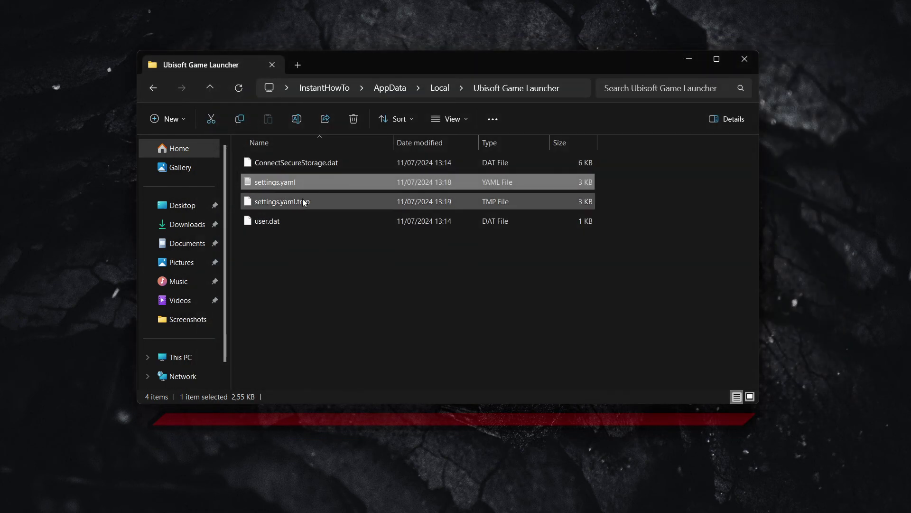
Clear the Read-only attribute in settings.yaml's Properties and apply it.
{"action": "right_click", "coordinate": [300, 183]}
{"action": "left_click", "coordinate": [348, 385]}
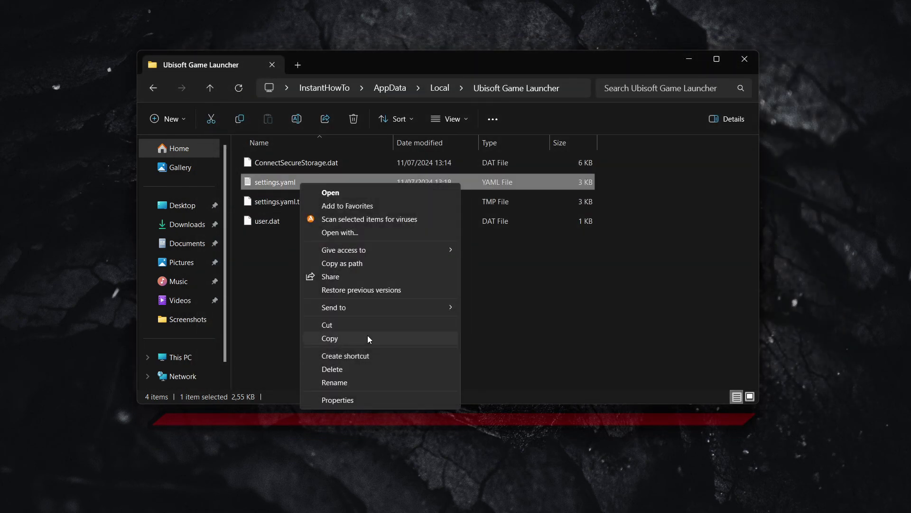
{"action": "left_click", "coordinate": [360, 406]}
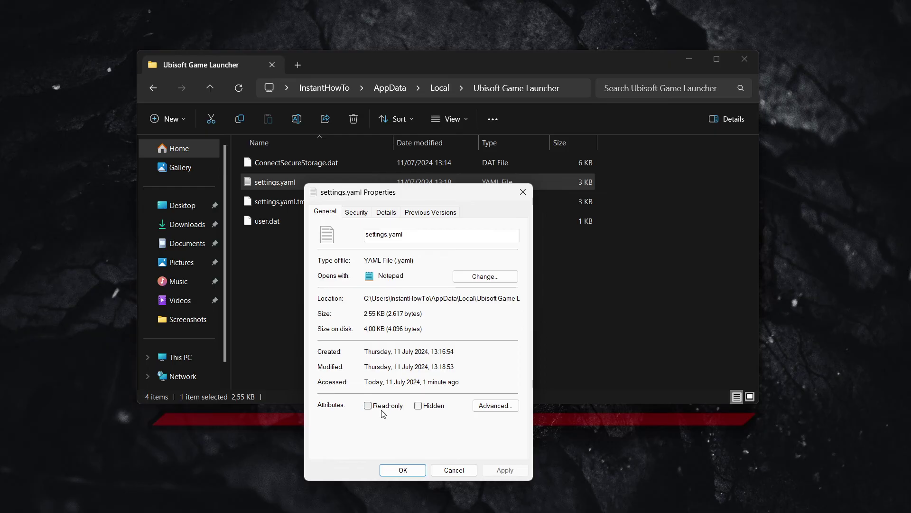
{"action": "left_click", "coordinate": [498, 470]}
{"action": "left_click", "coordinate": [387, 469]}
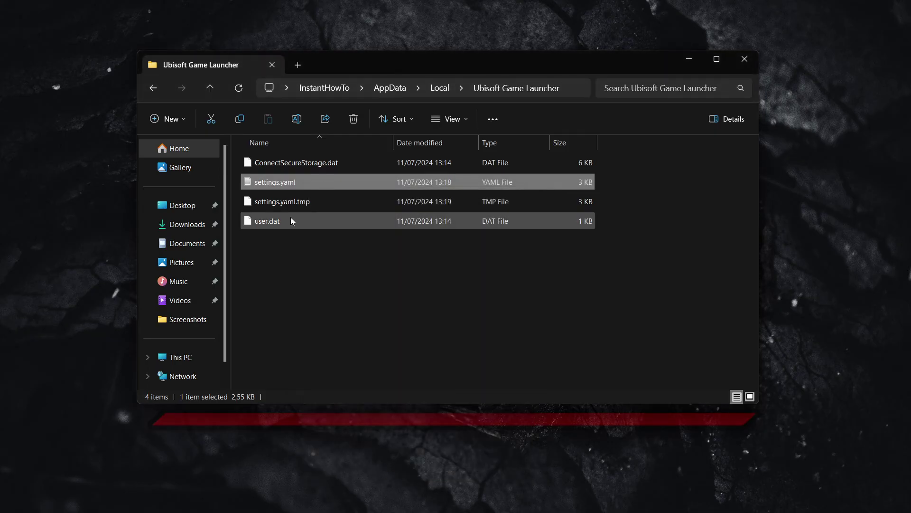
Reopen settings.yaml and replace the offline value true with false.
{"action": "double_click", "coordinate": [288, 182]}
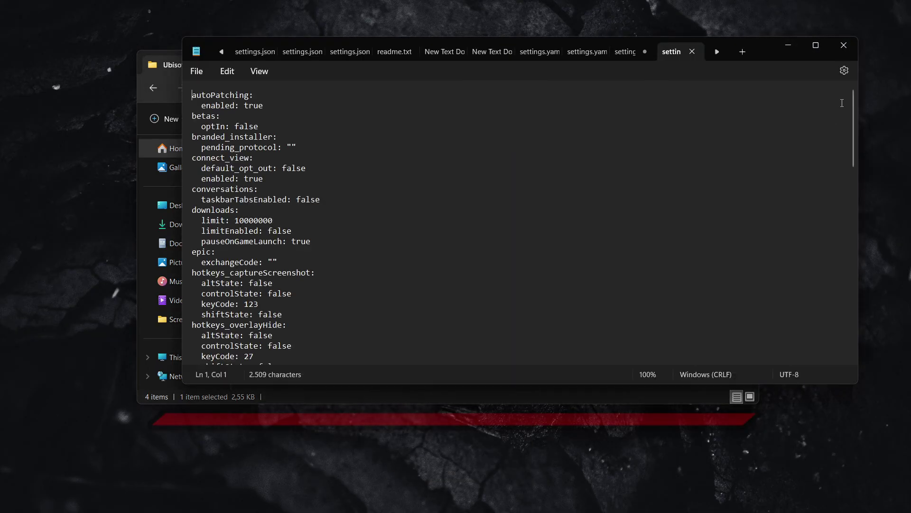
{"action": "left_click_drag", "start_coordinate": [850, 103], "coordinate": [852, 357]}
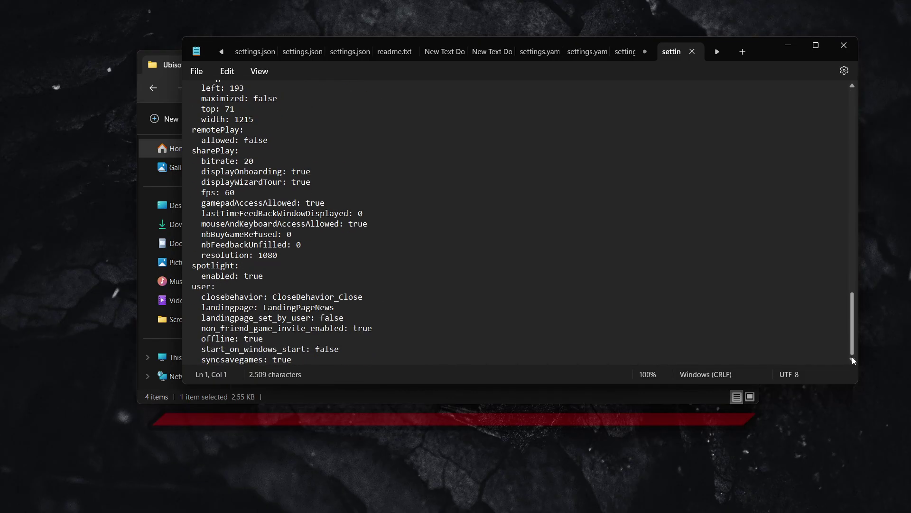
{"action": "double_click", "coordinate": [246, 340]}
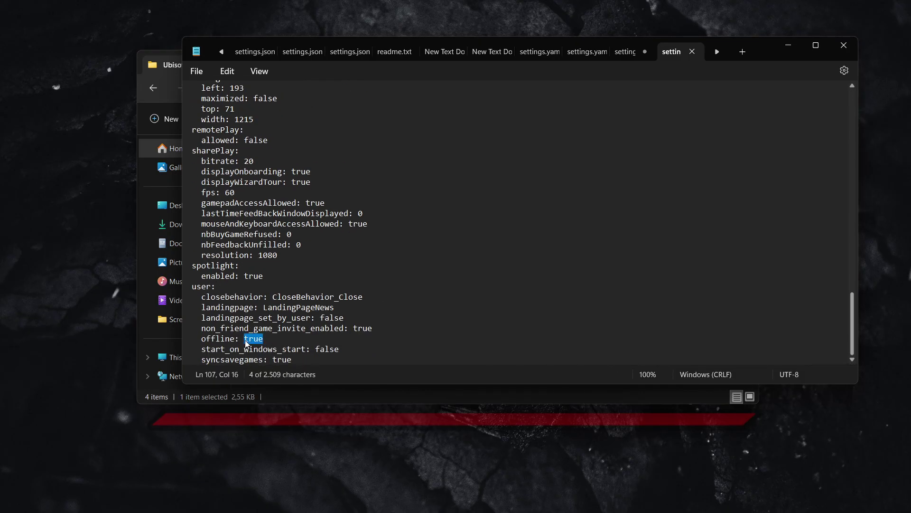
{"action": "type", "text": "fals"}
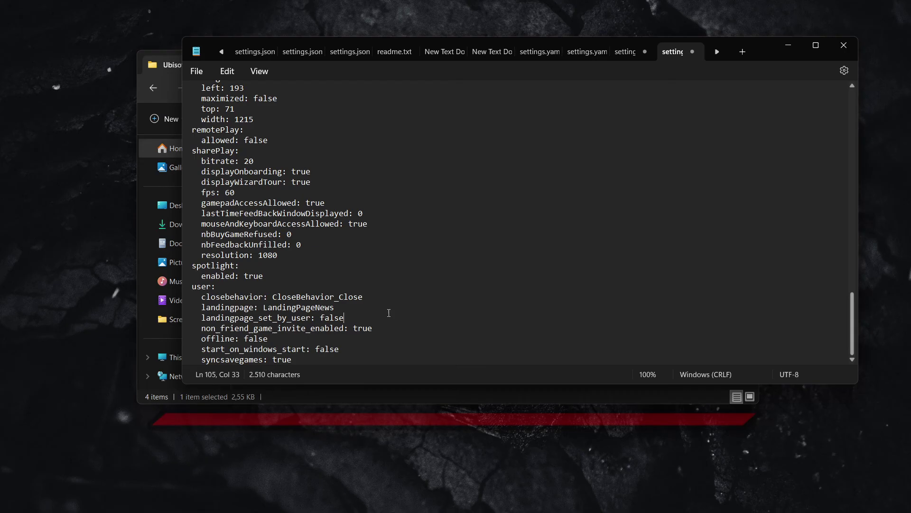
Save settings.yaml via File > Save and close Notepad.
{"action": "left_click", "coordinate": [196, 76]}
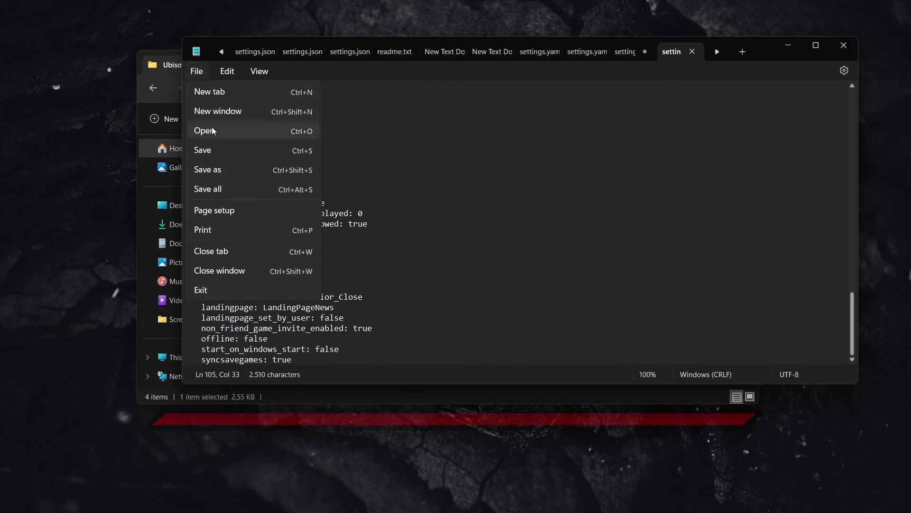
{"action": "left_click", "coordinate": [217, 147]}
{"action": "left_click", "coordinate": [844, 45]}
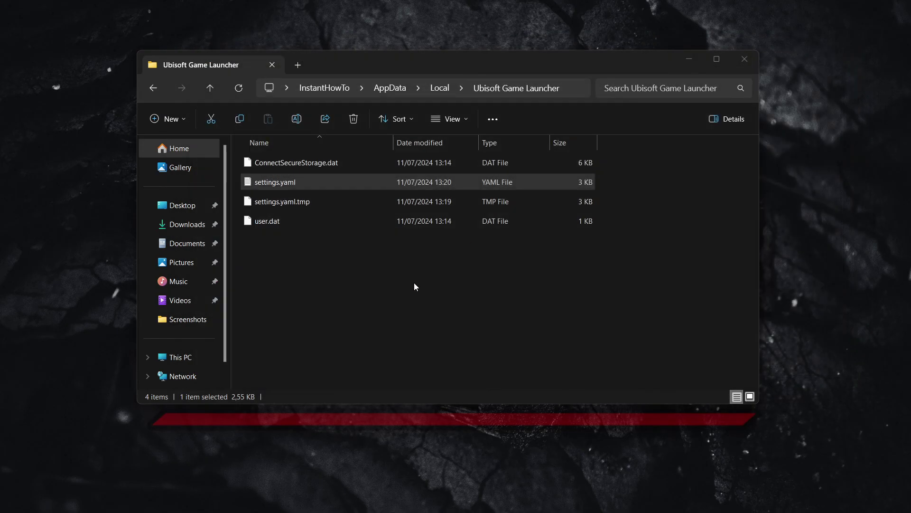